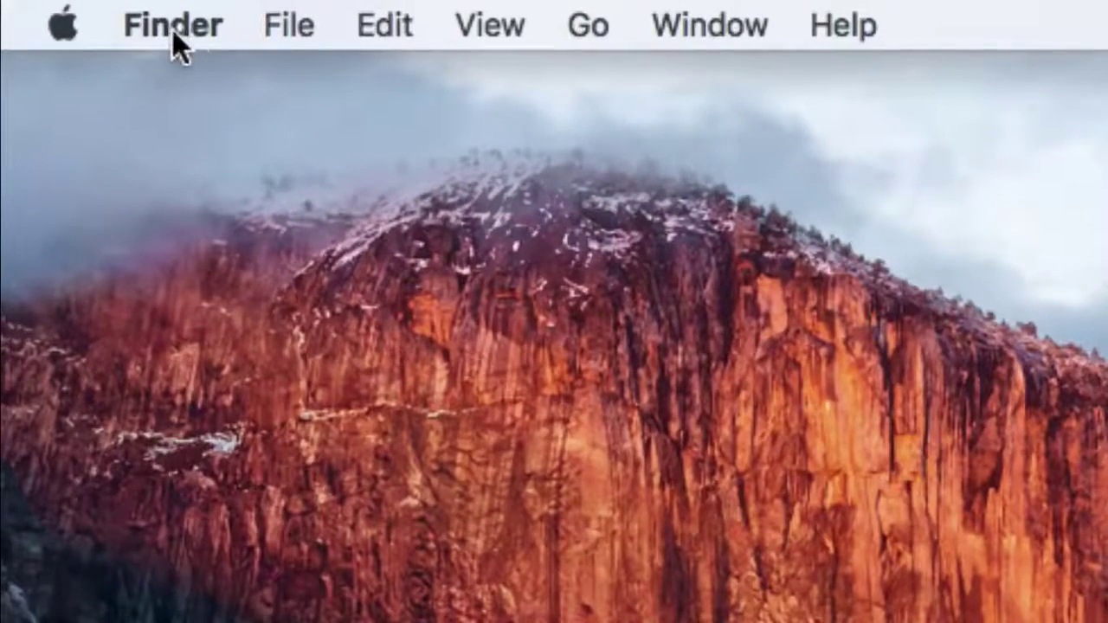
# Open a new Finder window showing the iCloud Documents folder and widen the sidebar so its full item names fit.
pyautogui.click(289, 33)
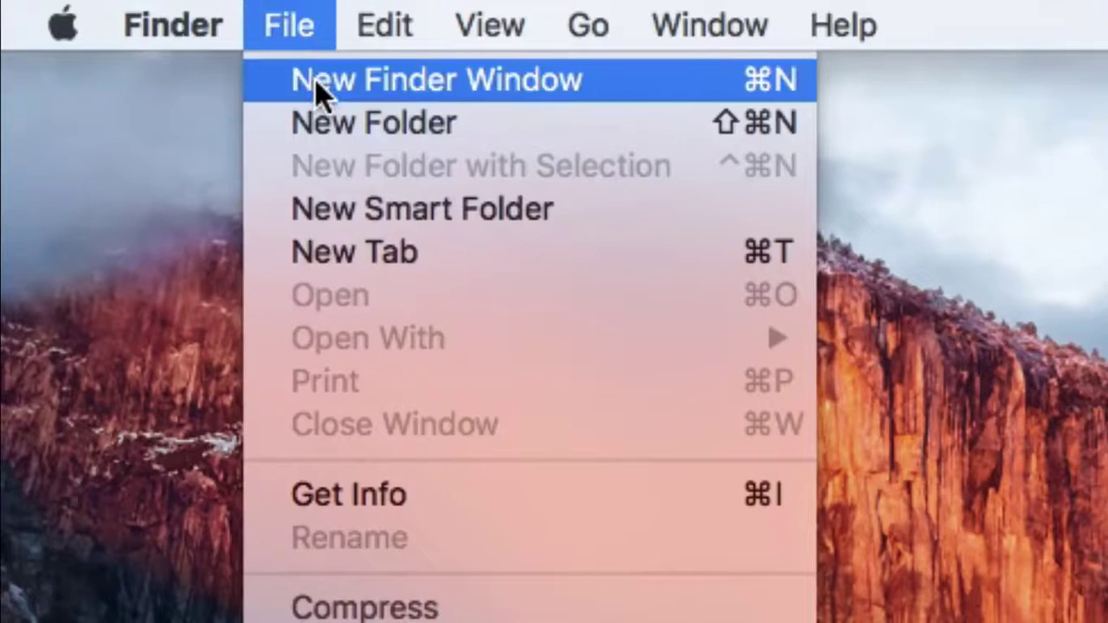
pyautogui.click(315, 80)
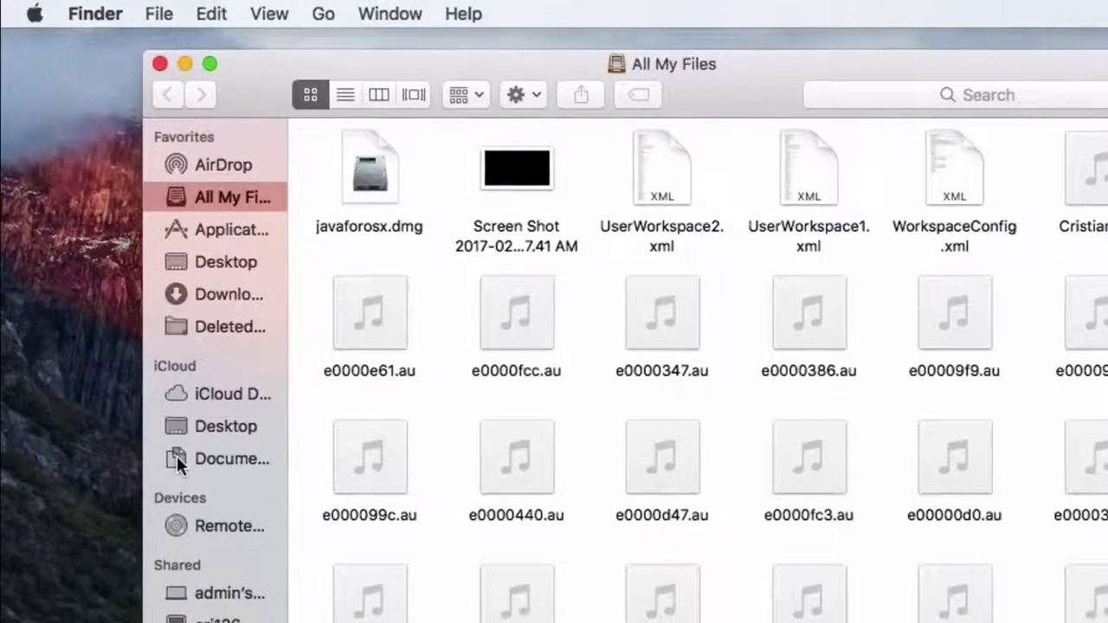
pyautogui.click(176, 459)
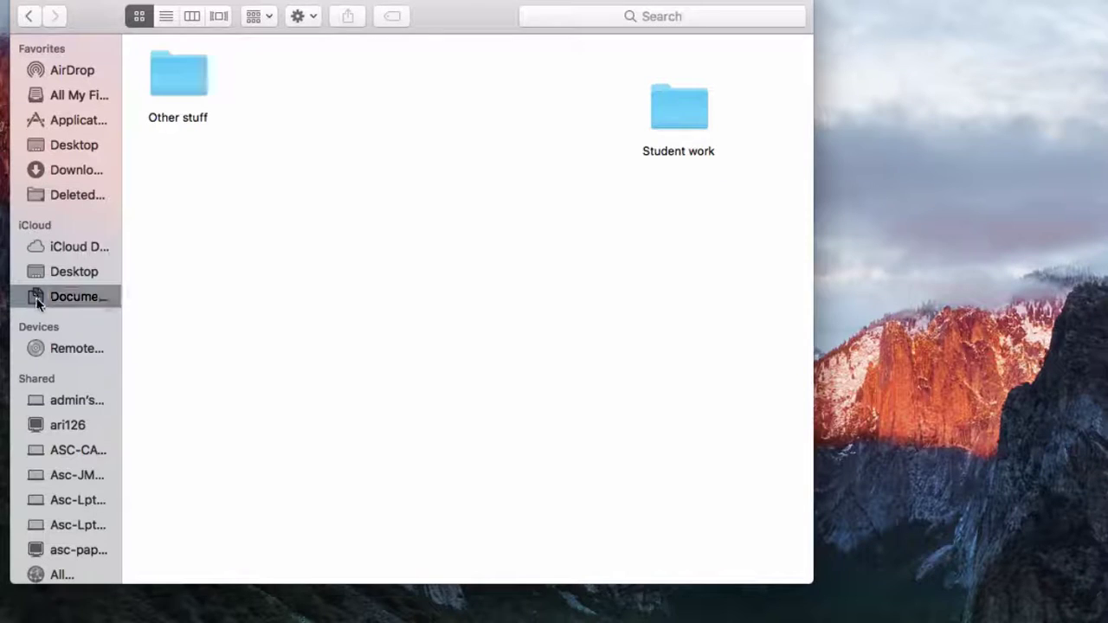
pyautogui.click(36, 298)
pyautogui.moveTo(121, 324); pyautogui.dragTo(179, 312)
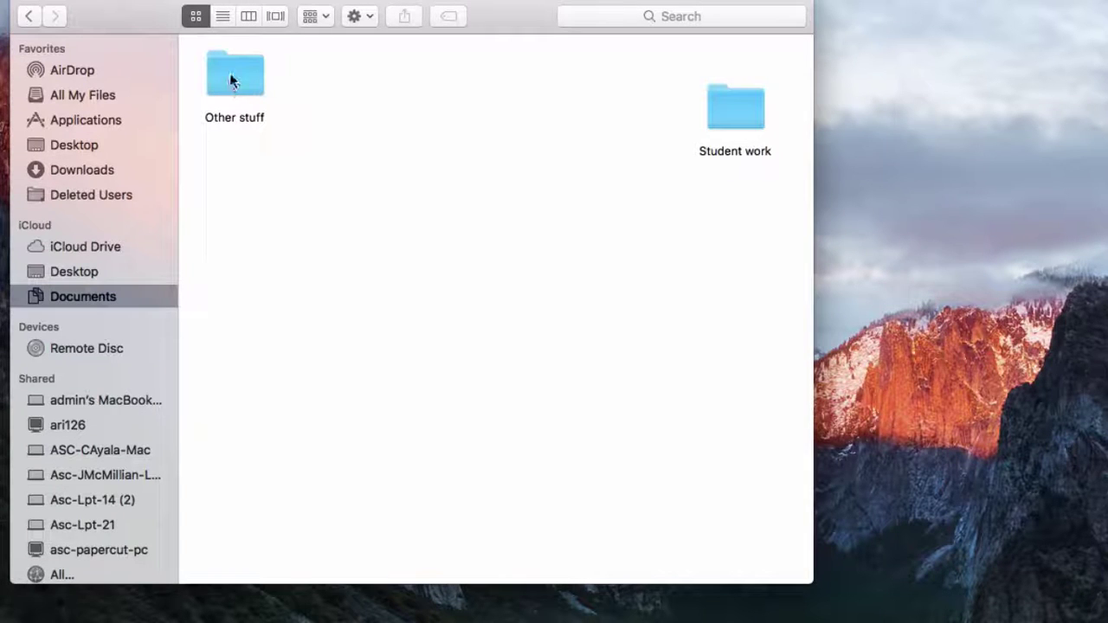
# Try the list, column and icon views on the Documents folder, finishing in list view.
pyautogui.click(218, 18)
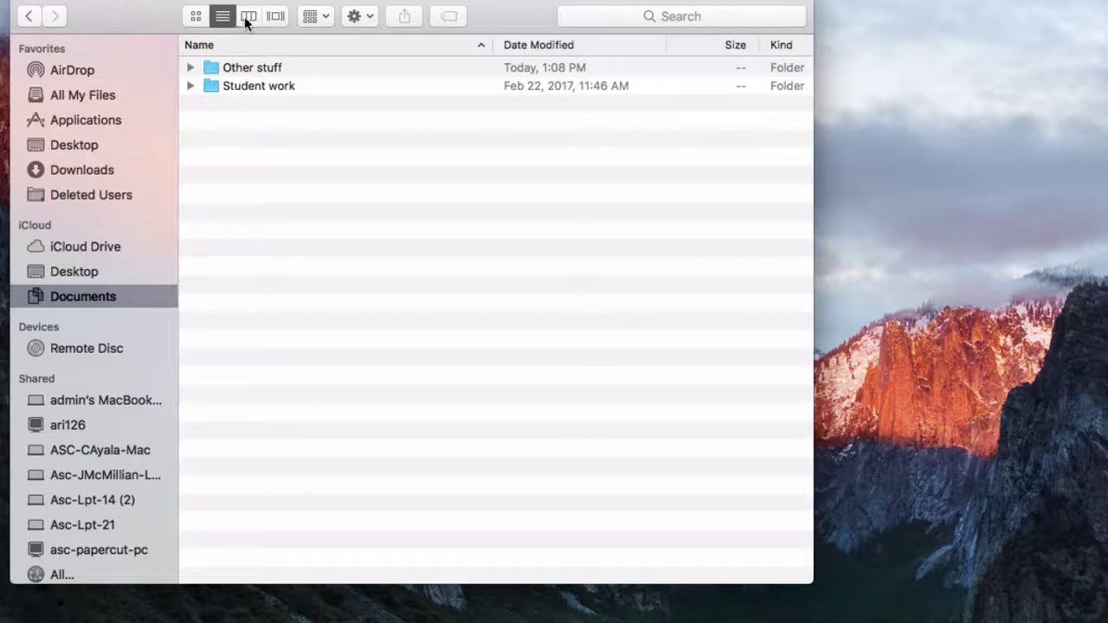
pyautogui.click(249, 18)
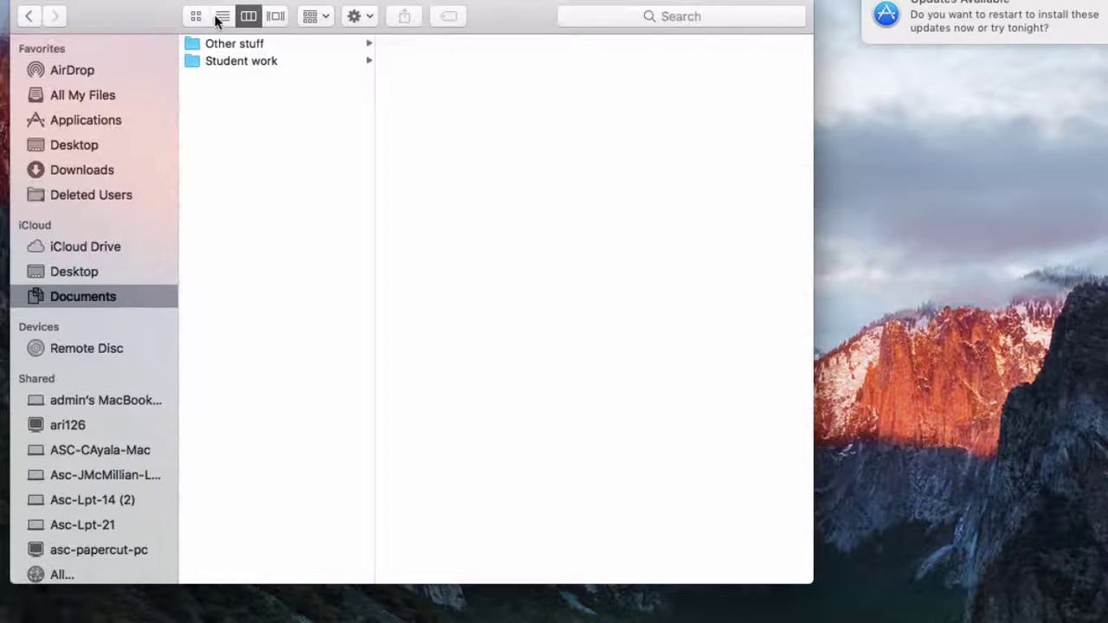
pyautogui.click(196, 17)
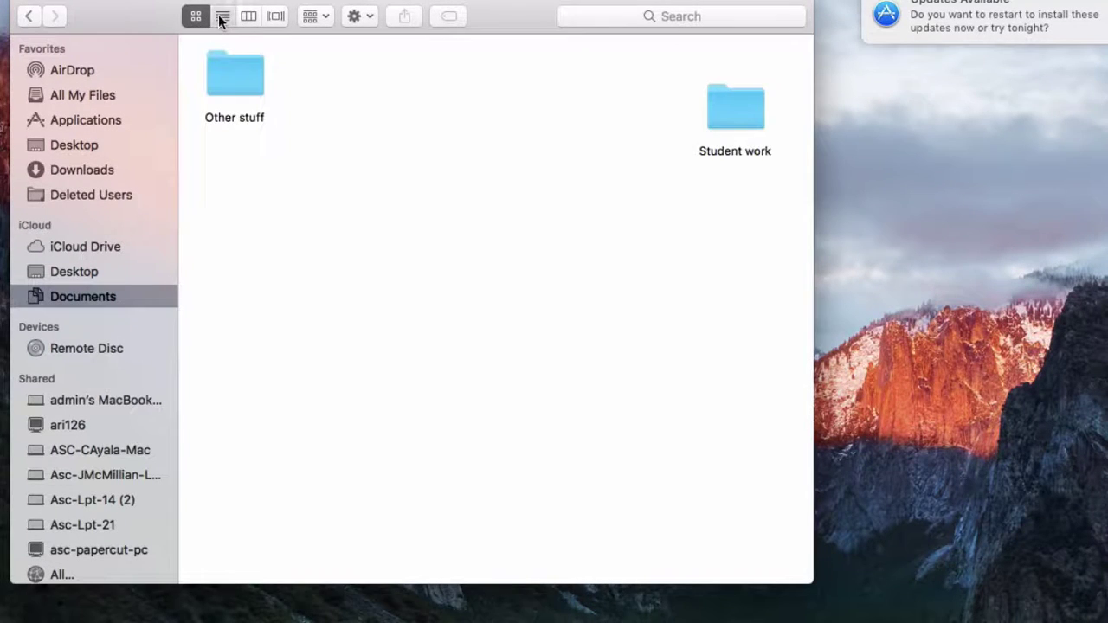
pyautogui.click(219, 18)
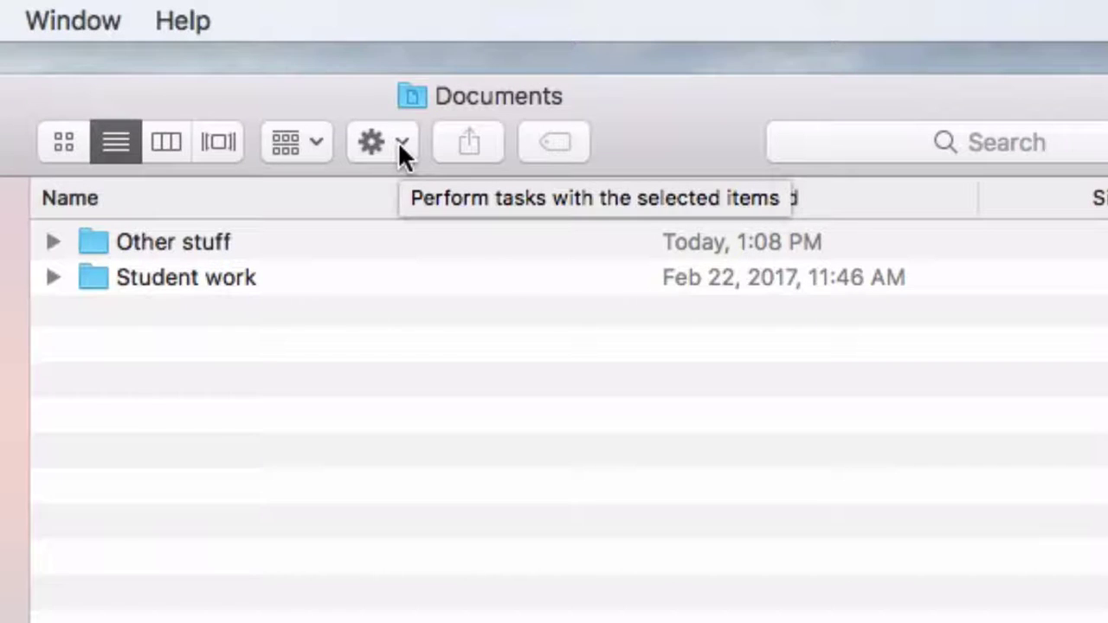
# Create a folder in Documents named with the student's first name and last initial followed by "_my videos".
pyautogui.click(398, 141)
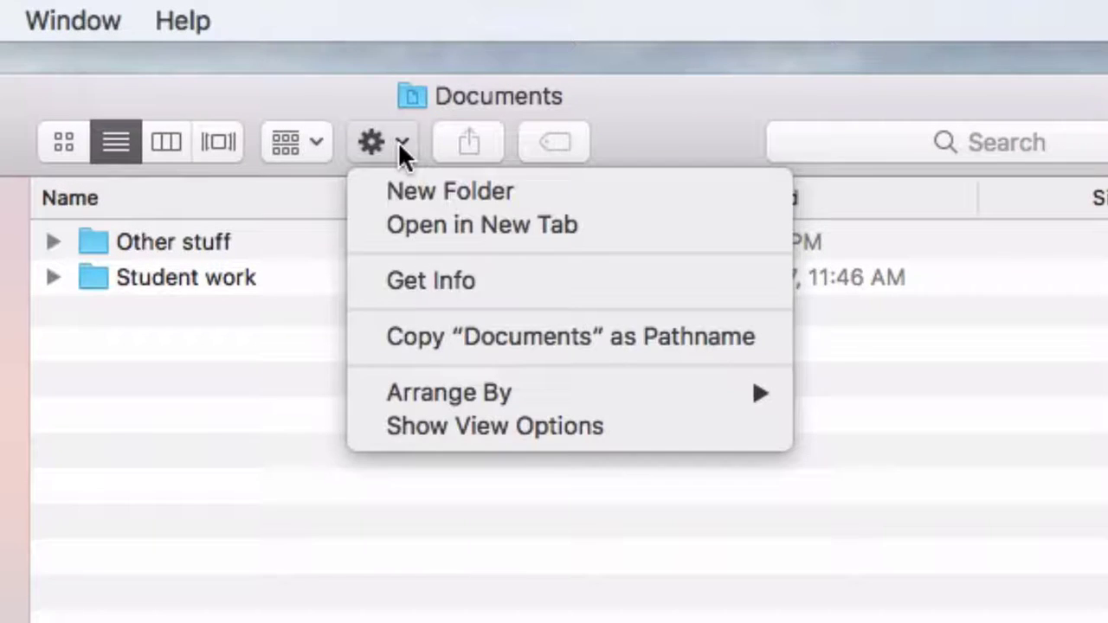
pyautogui.click(407, 190)
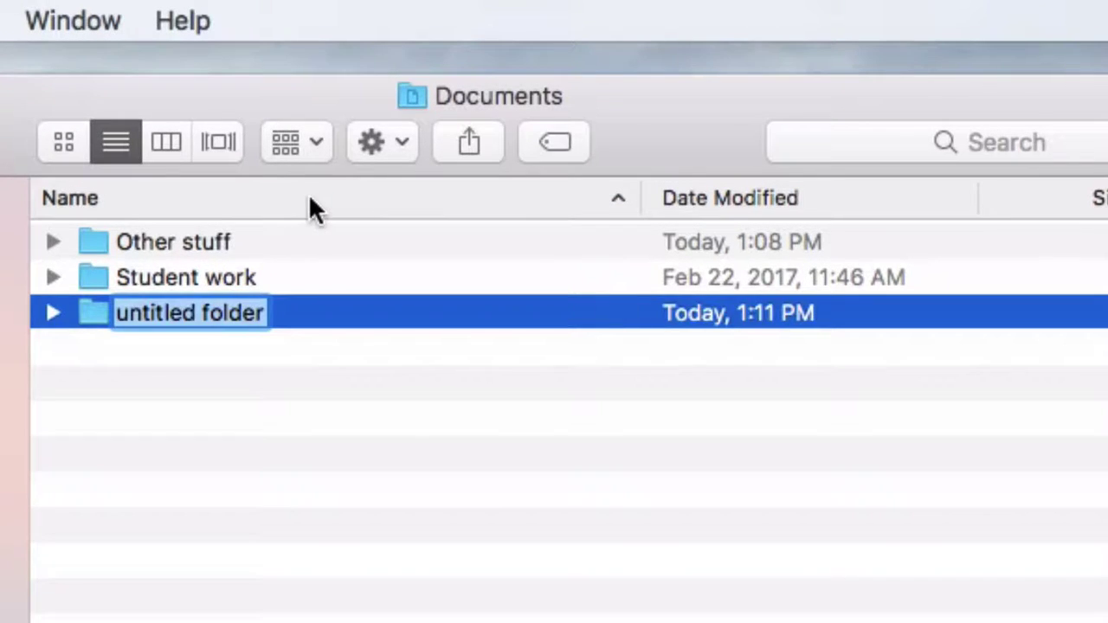
pyautogui.write('Abigail')
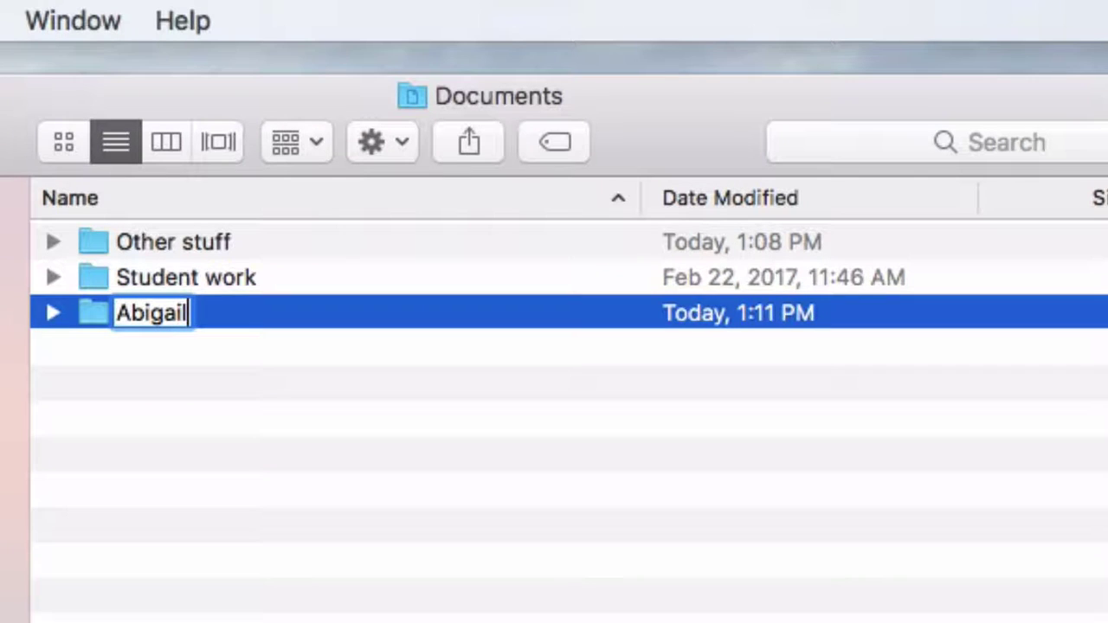
pyautogui.write('R')
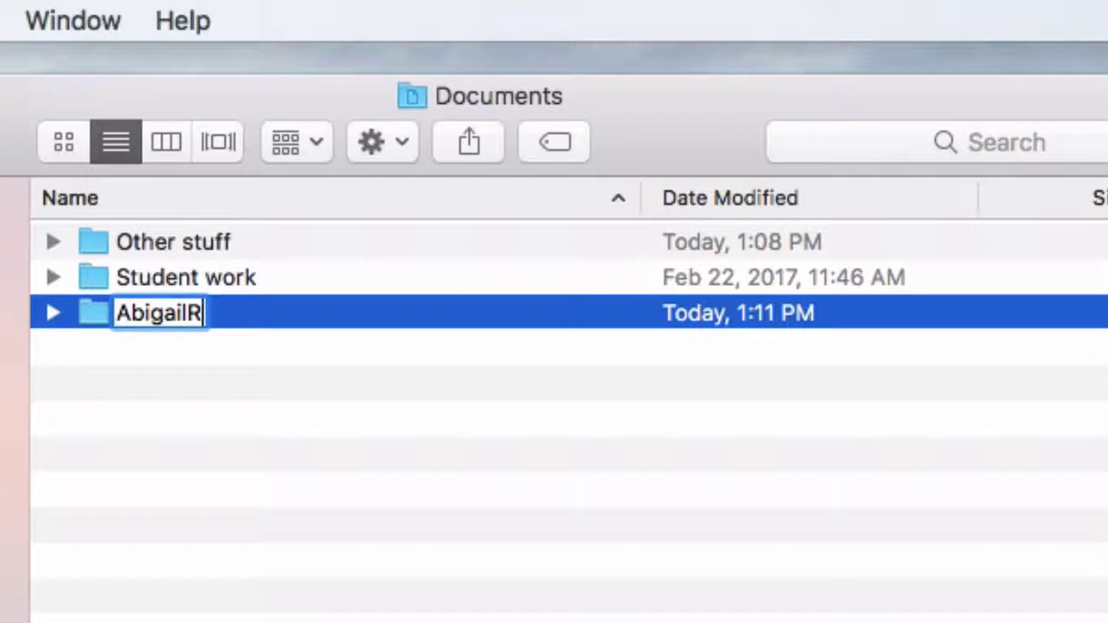
pyautogui.write('_')
pyautogui.write('my')
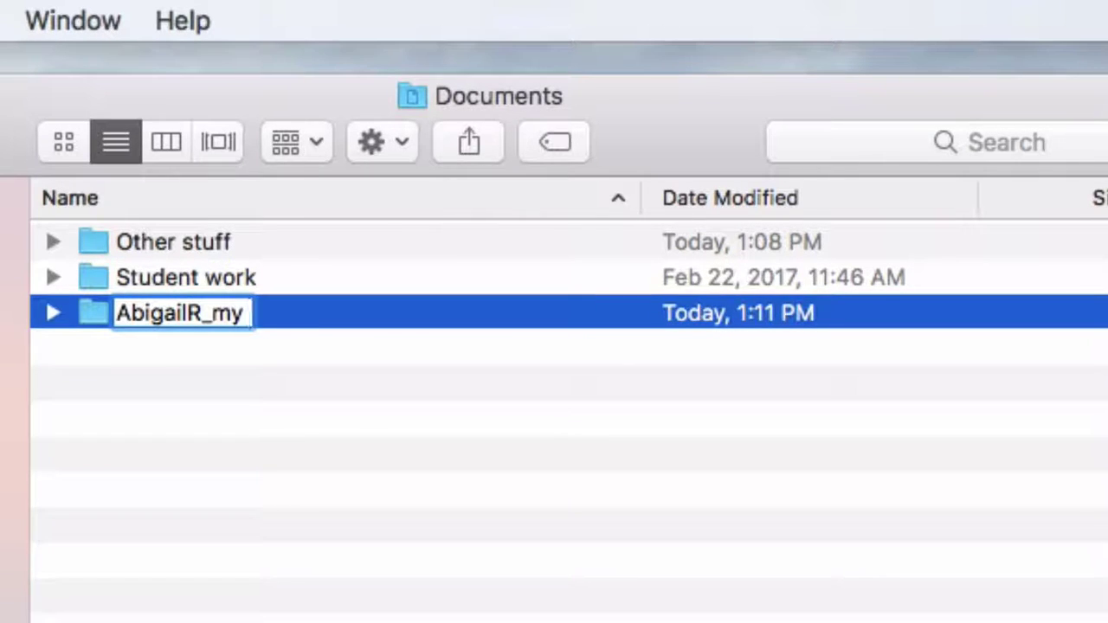
pyautogui.write(' videos')
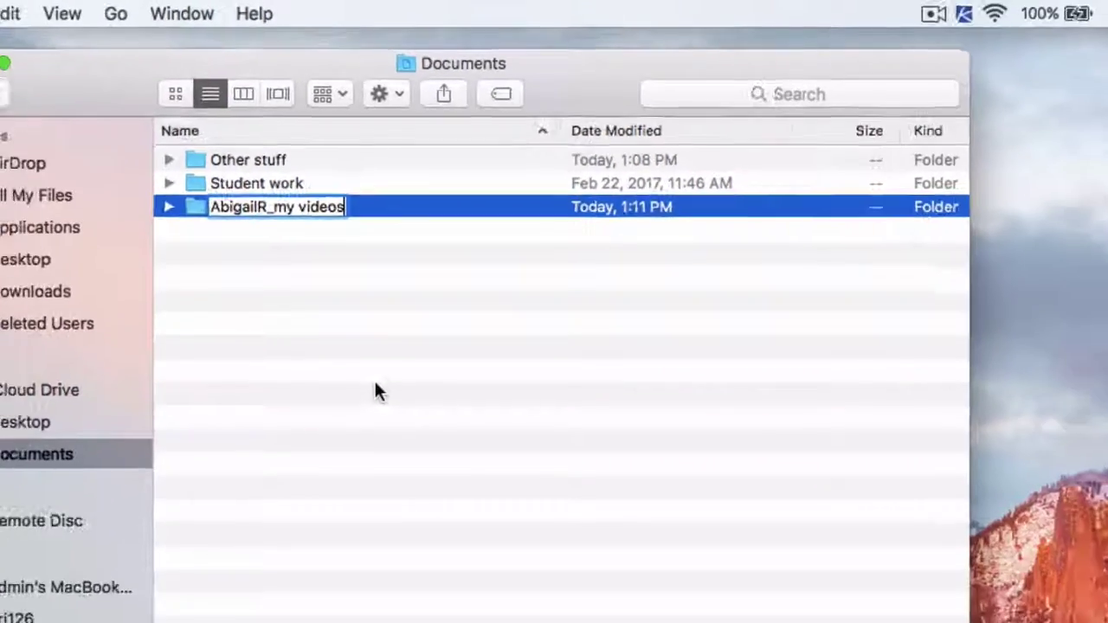
pyautogui.press('Return')
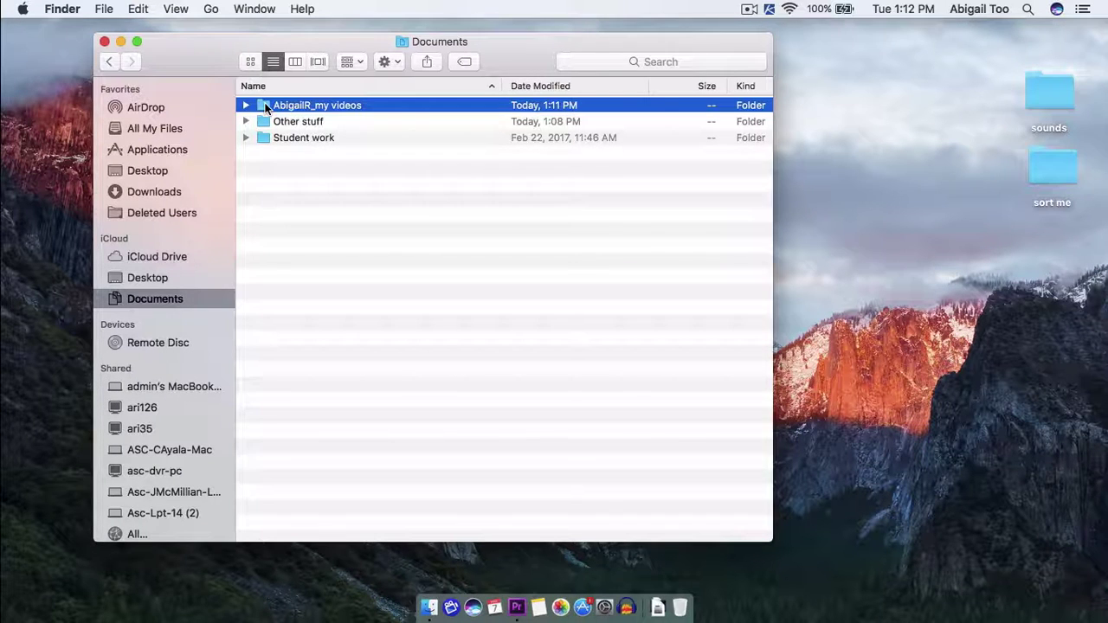
# Switch to Adobe Premiere Pro and start a new project from the welcome window.
pyautogui.click(514, 609)
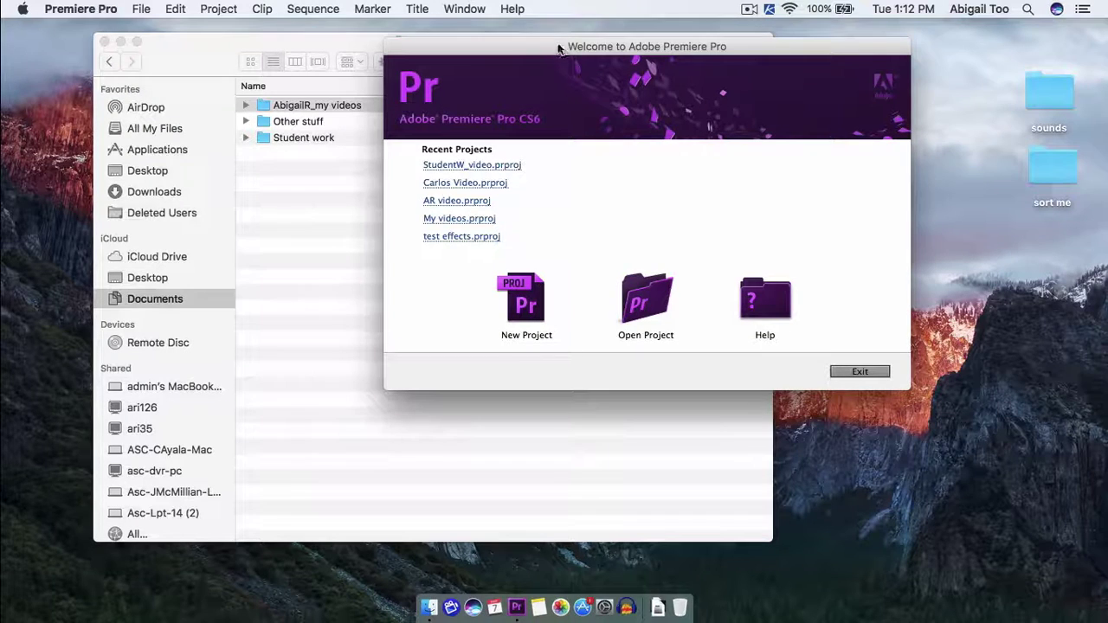
pyautogui.moveTo(555, 45); pyautogui.dragTo(512, 27)
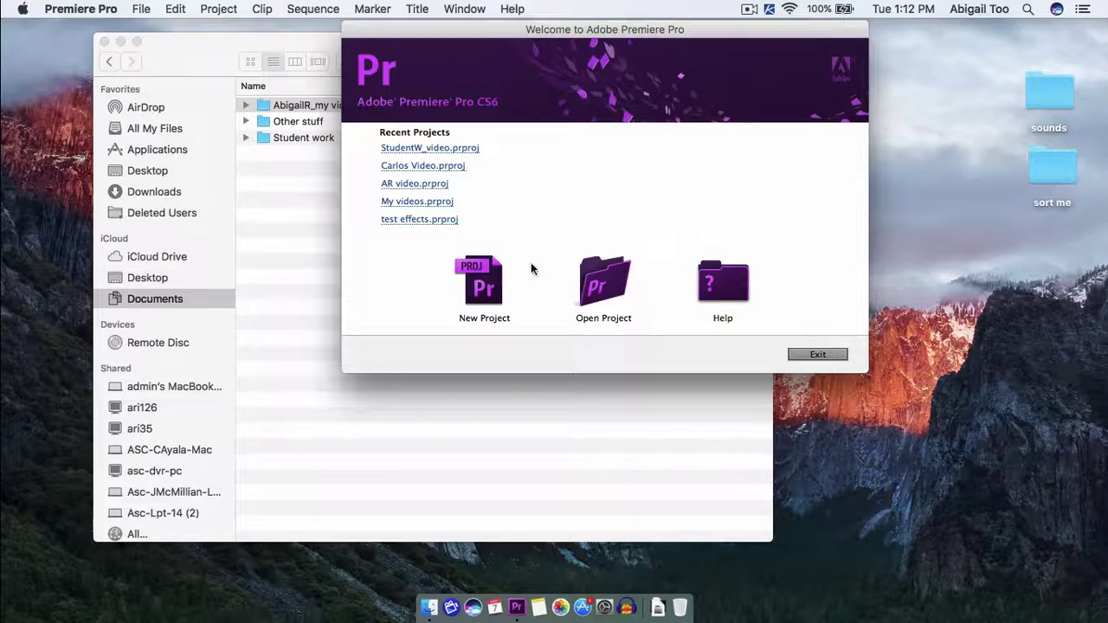
pyautogui.click(485, 286)
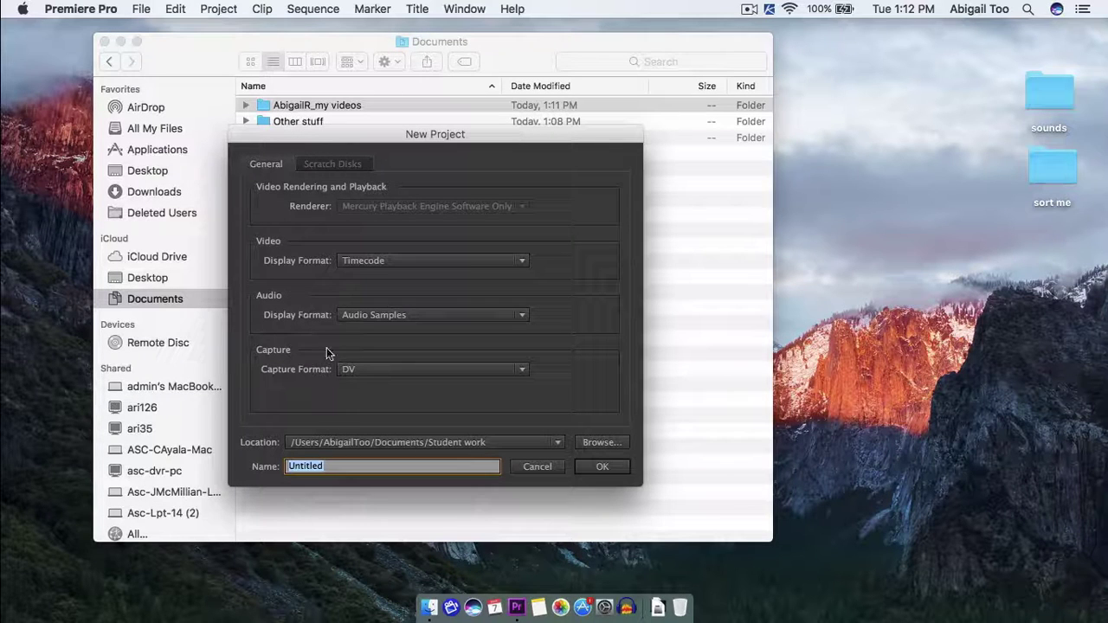
# Name the project with the student's first name and last initial followed by "'s_video project".
pyautogui.write('Ab')
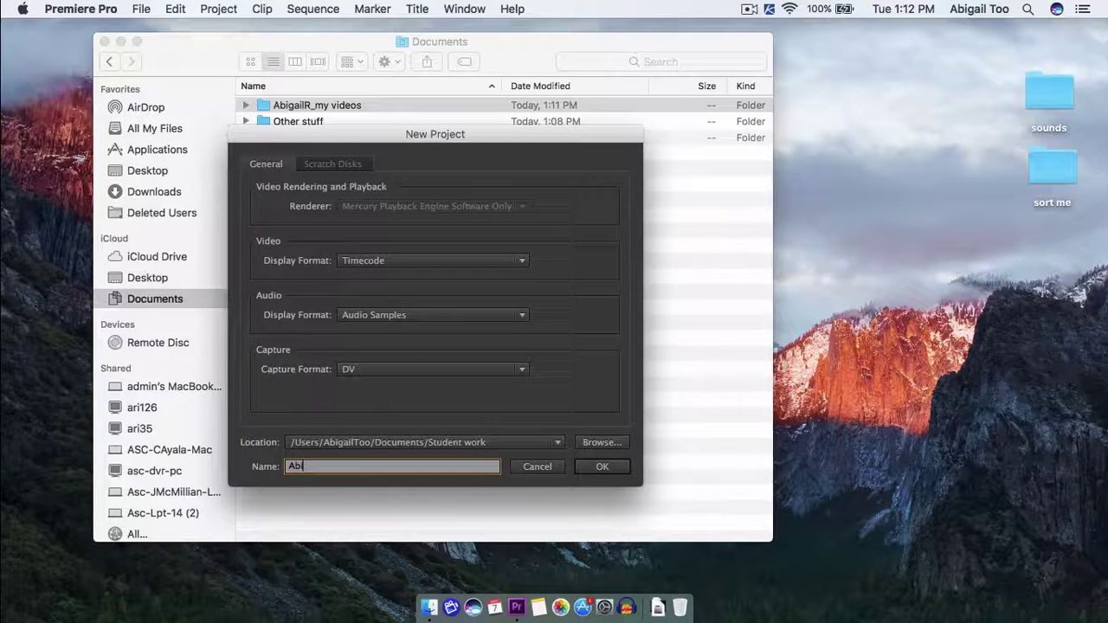
pyautogui.write('igailR')
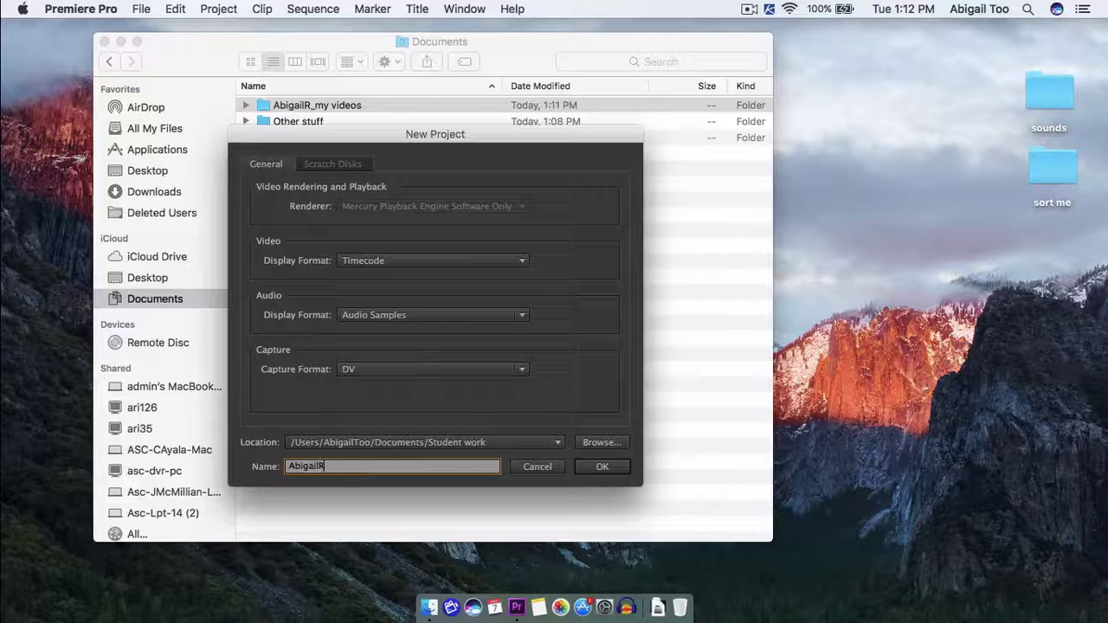
pyautogui.write("'s_video pro")
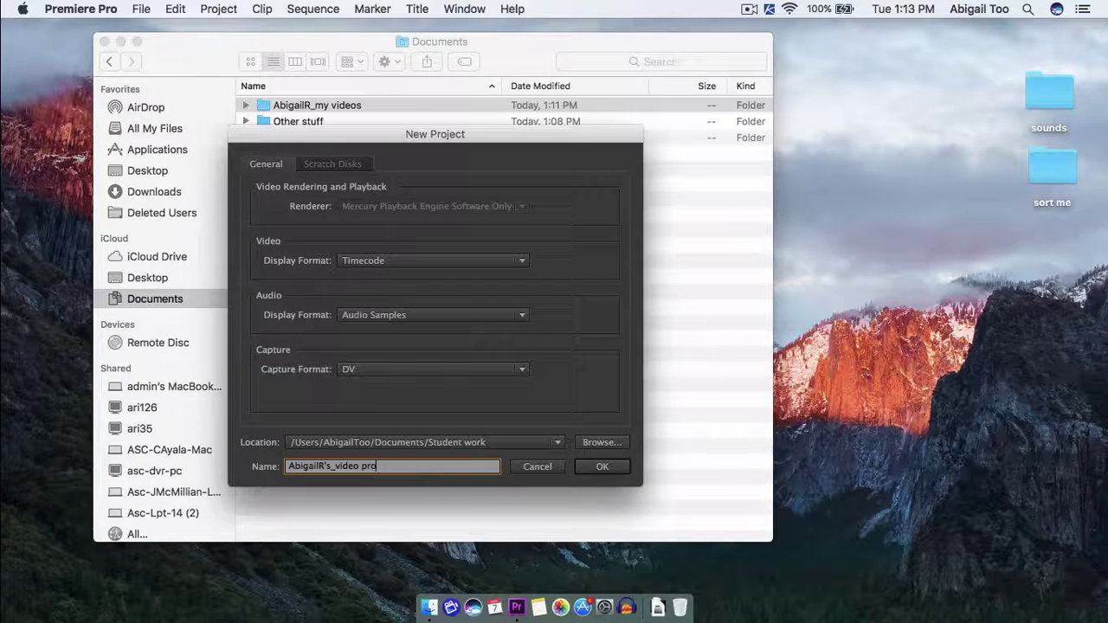
pyautogui.write('ject')
pyautogui.click(359, 466)
# Set the project location to the student's "_my videos" folder in Documents and create the project.
pyautogui.click(599, 445)
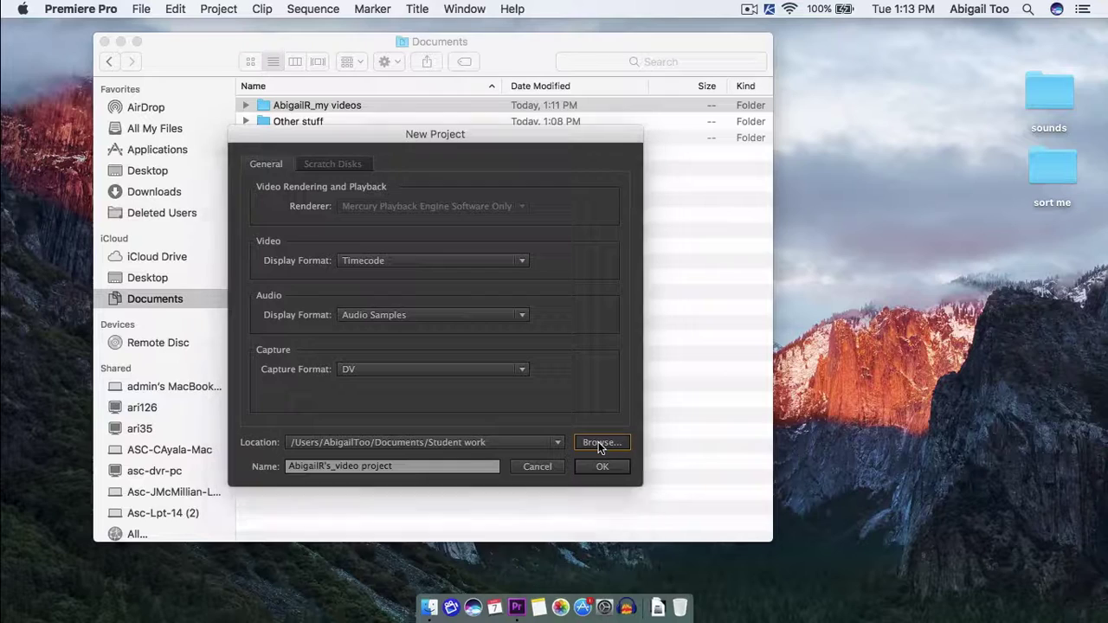
pyautogui.click(599, 445)
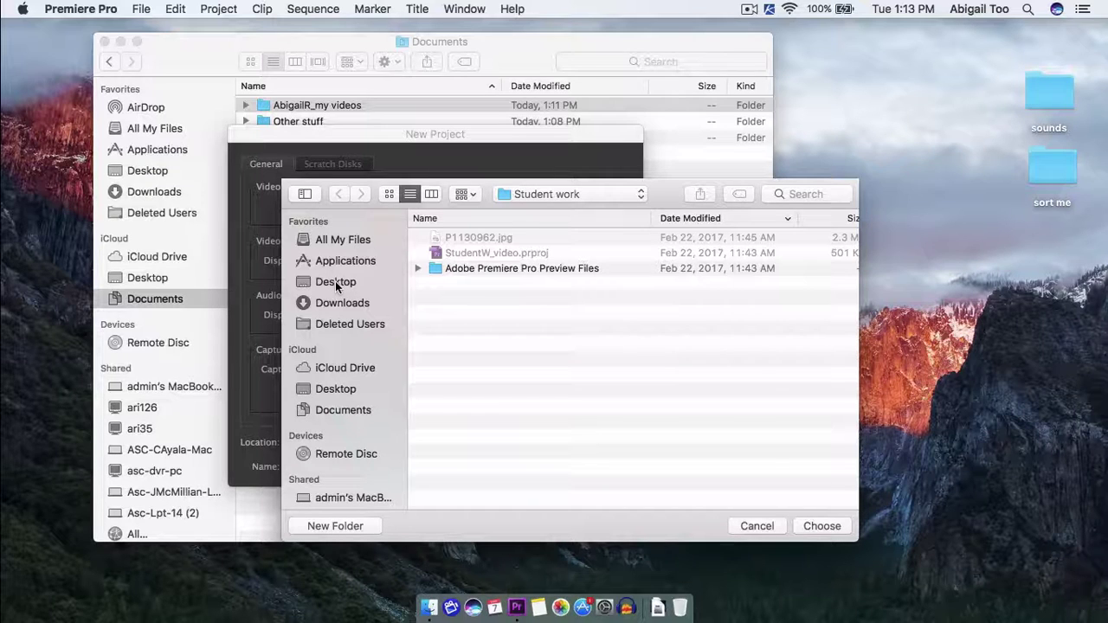
pyautogui.click(333, 412)
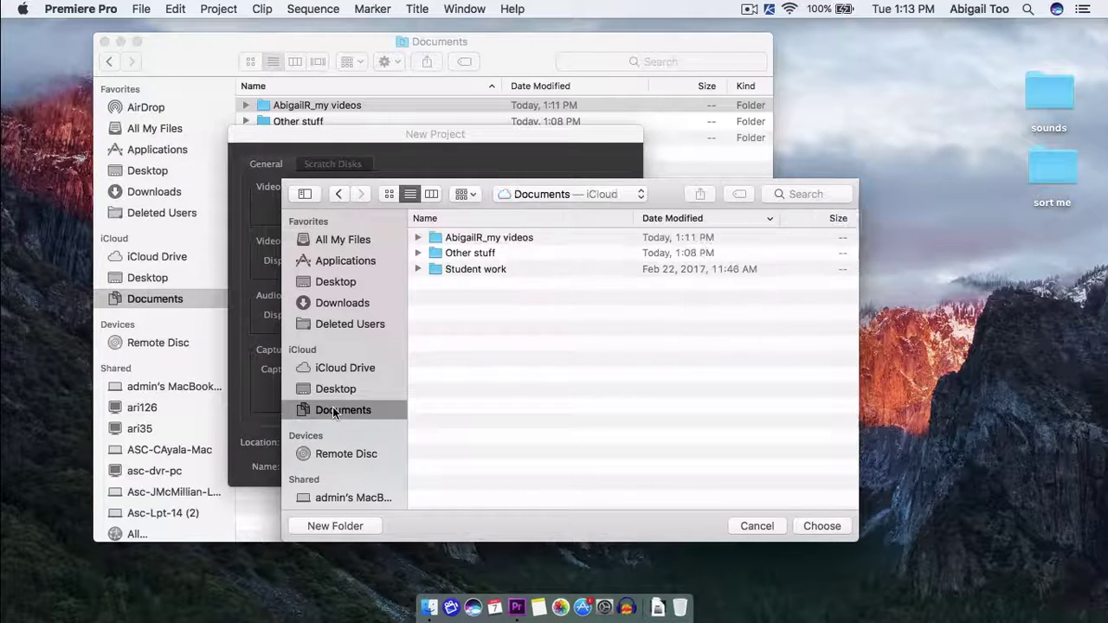
pyautogui.click(435, 238)
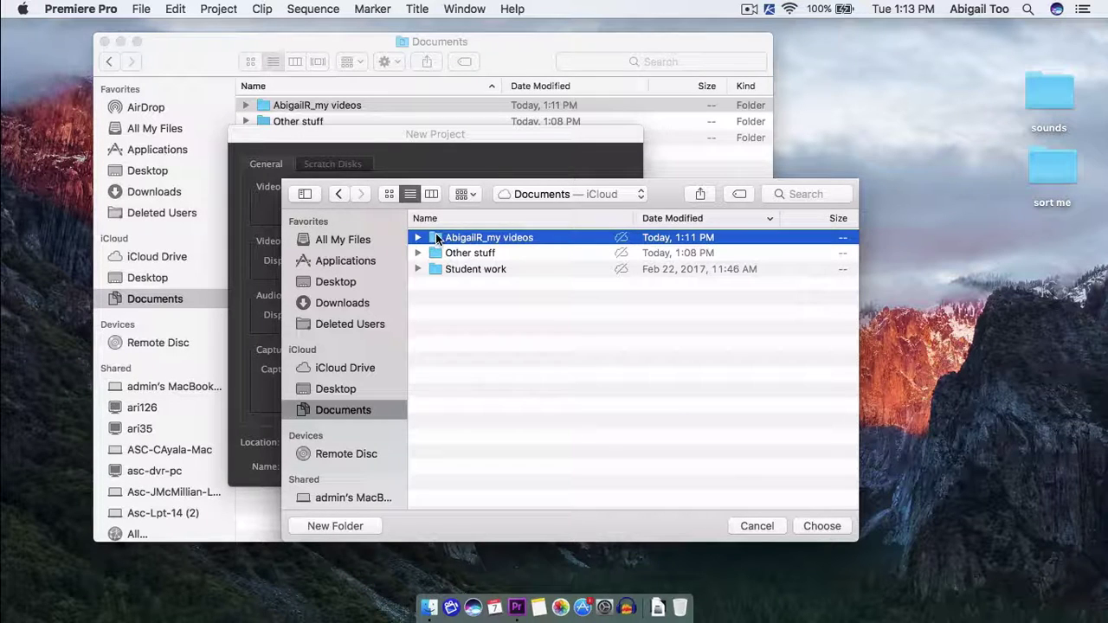
pyautogui.doubleClick(436, 235)
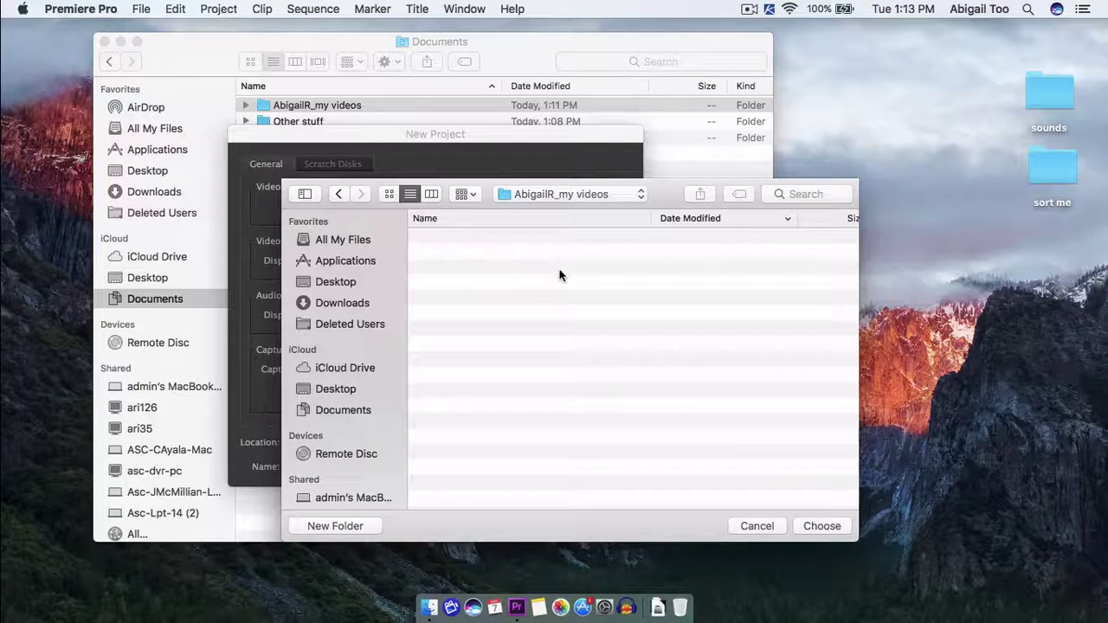
pyautogui.click(820, 528)
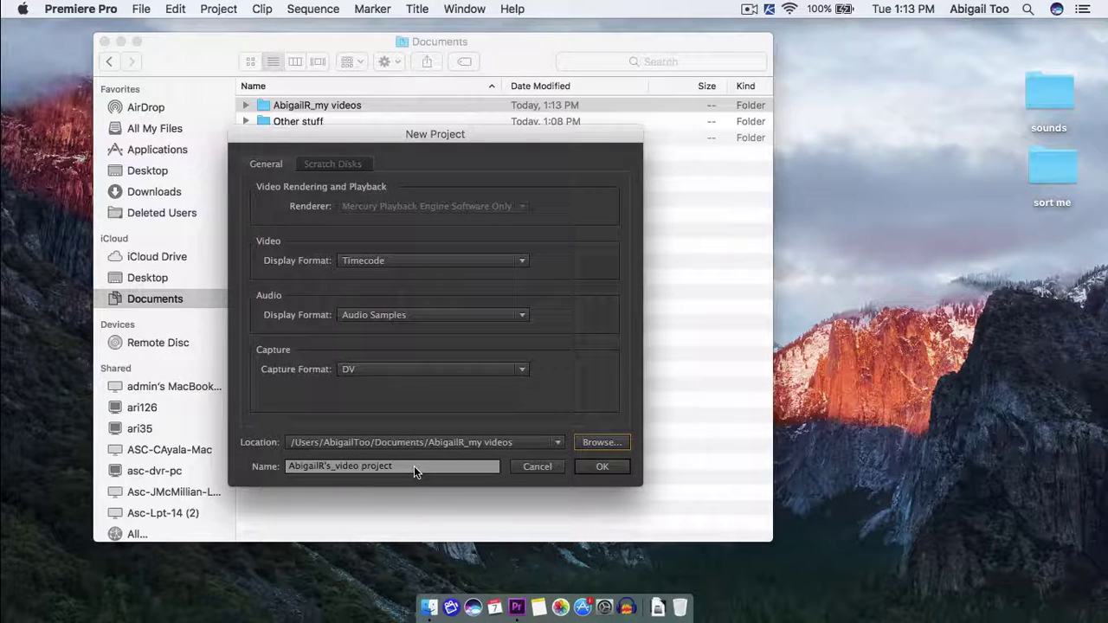
pyautogui.click(595, 468)
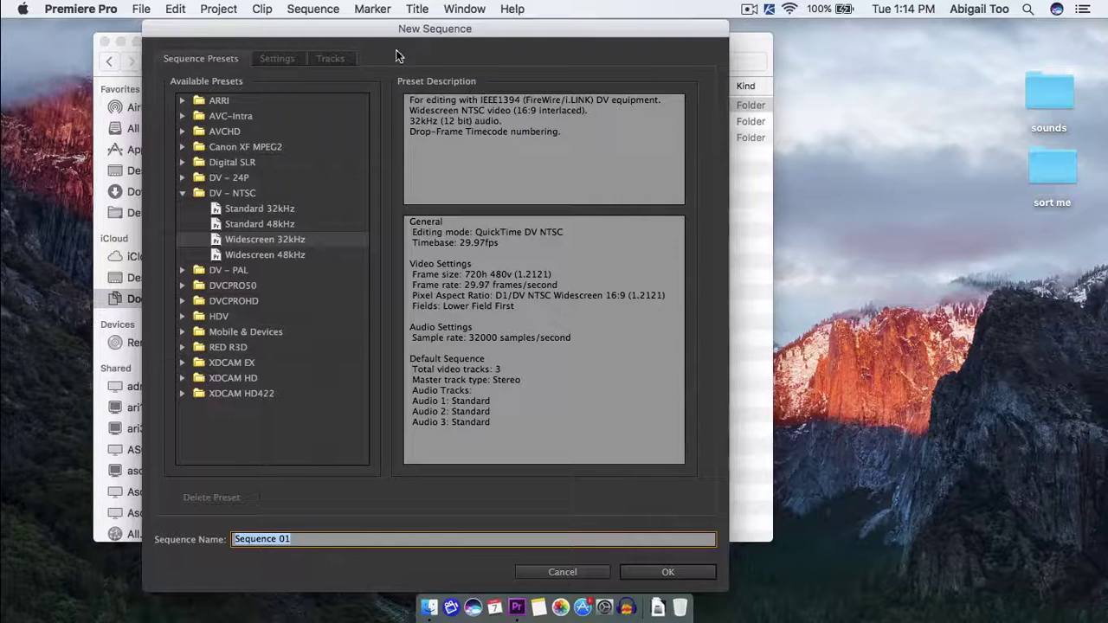
# Choose the DV - NTSC Standard 32kHz preset for the new sequence.
pyautogui.click(214, 206)
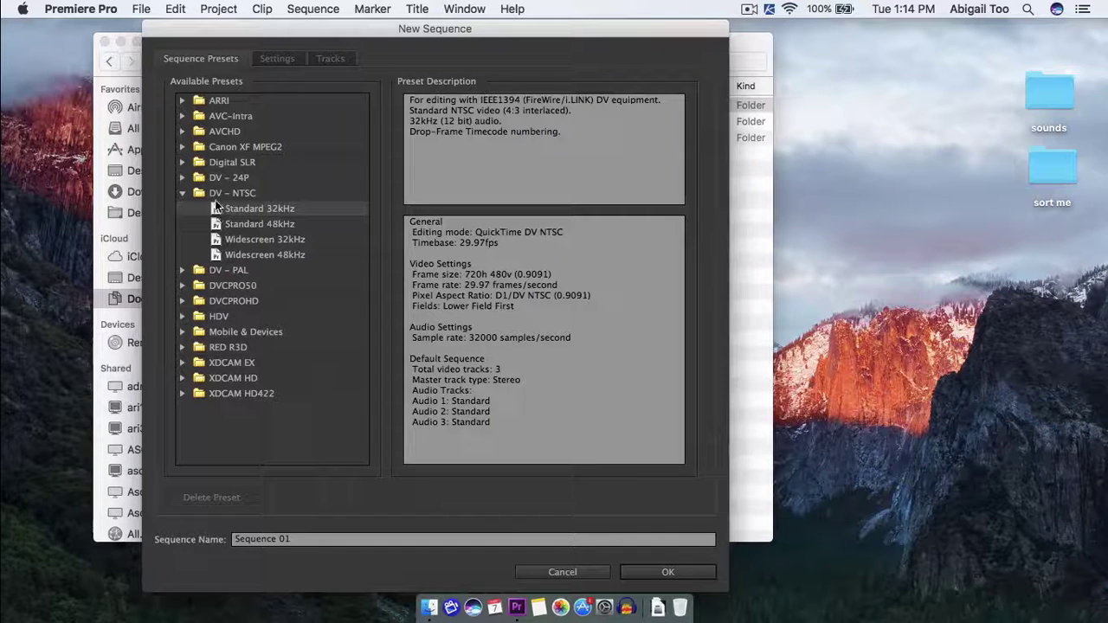
pyautogui.click(183, 193)
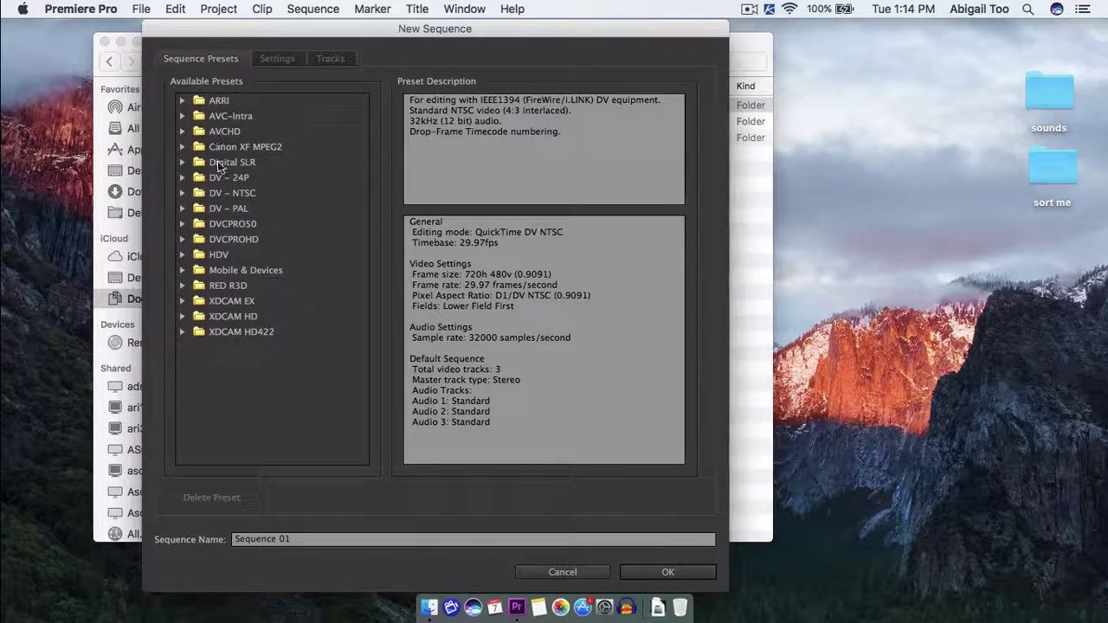
pyautogui.click(183, 194)
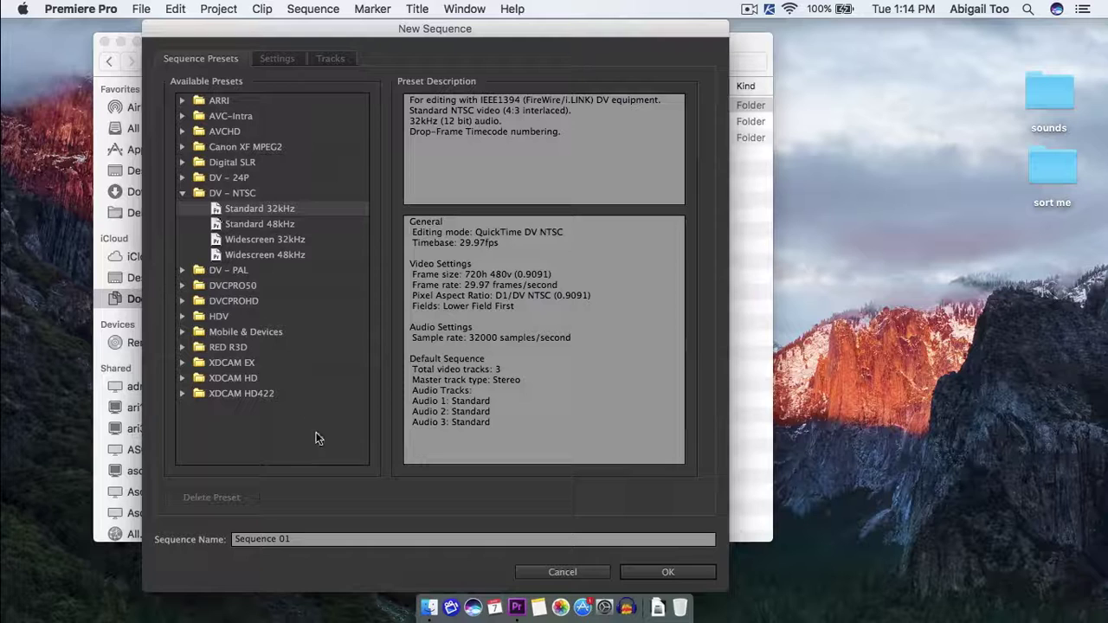
# Keep Sequence 01 as the sequence name and create the sequence.
pyautogui.click(297, 538)
pyautogui.click(293, 539)
pyautogui.click(295, 541)
pyautogui.moveTo(299, 541); pyautogui.dragTo(233, 535)
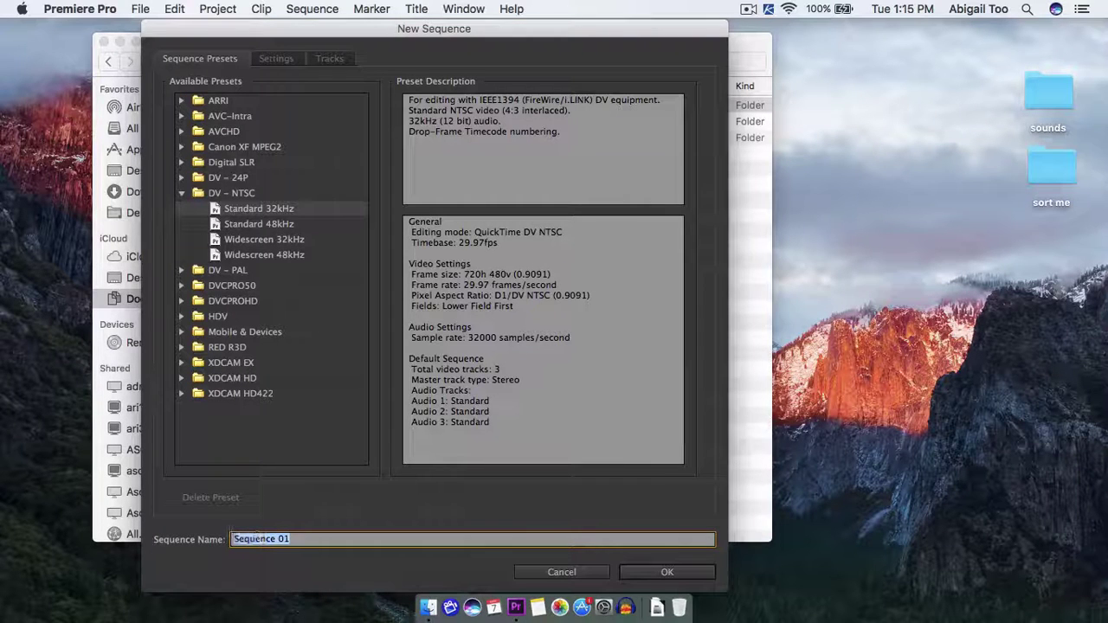
pyautogui.click(298, 540)
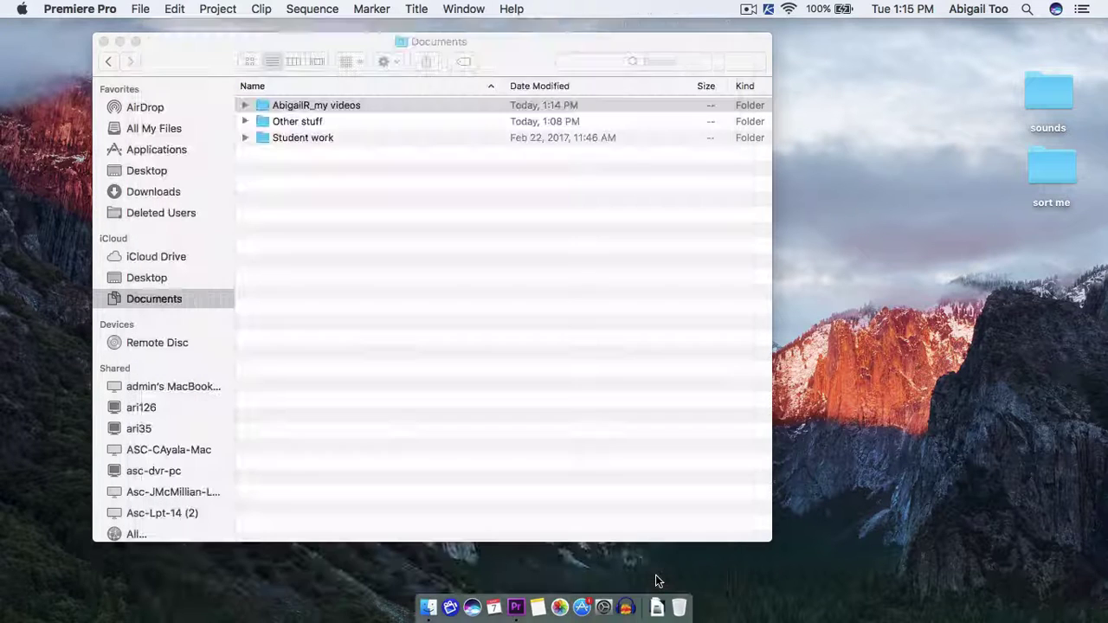
pyautogui.click(656, 574)
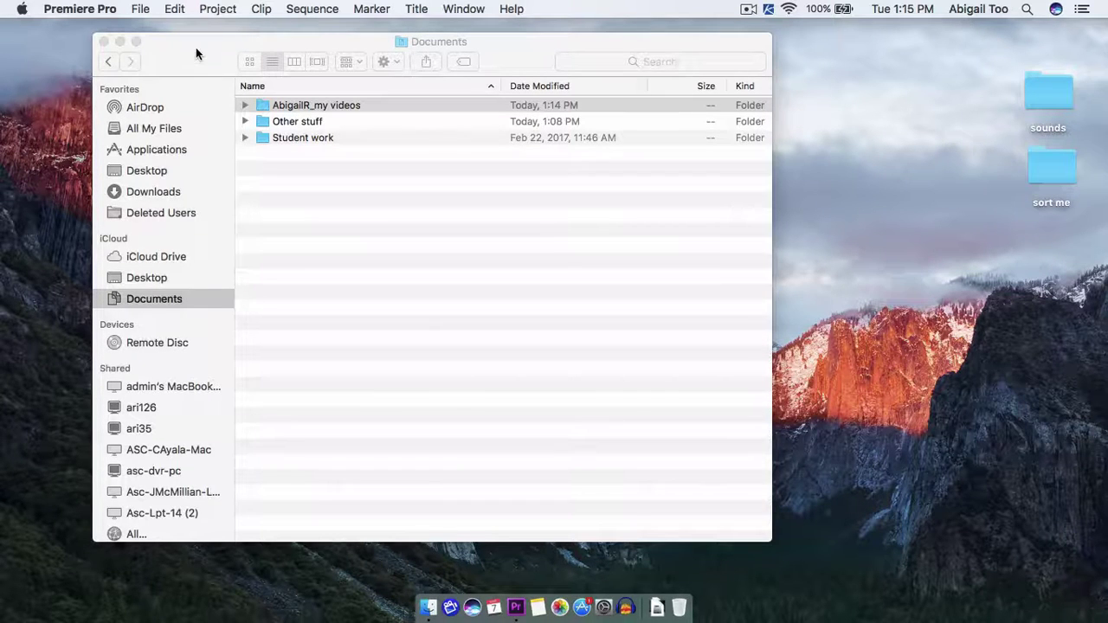
pyautogui.click(142, 9)
pyautogui.click(142, 10)
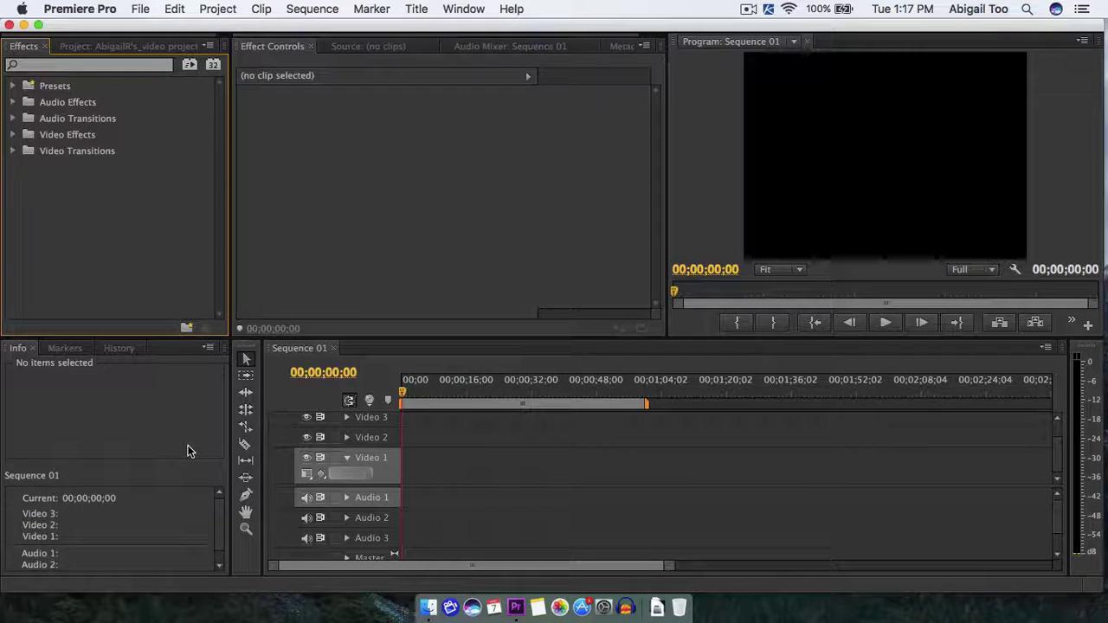
# Show the project's contents, widen that area of the workspace, and select Sequence 01.
pyautogui.click(151, 47)
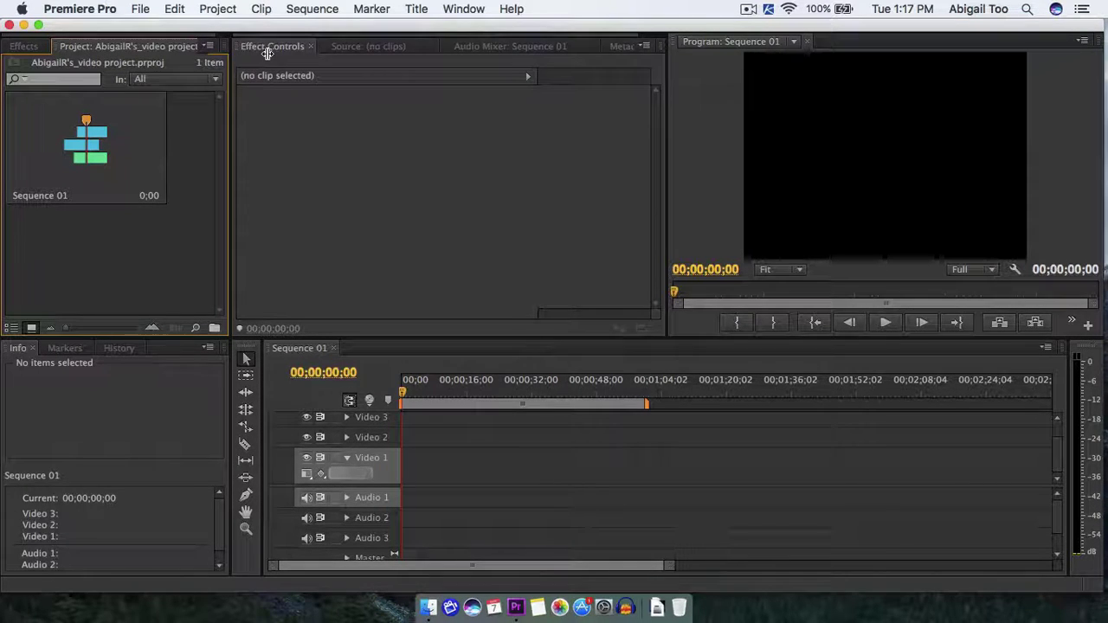
pyautogui.moveTo(232, 49); pyautogui.dragTo(288, 57)
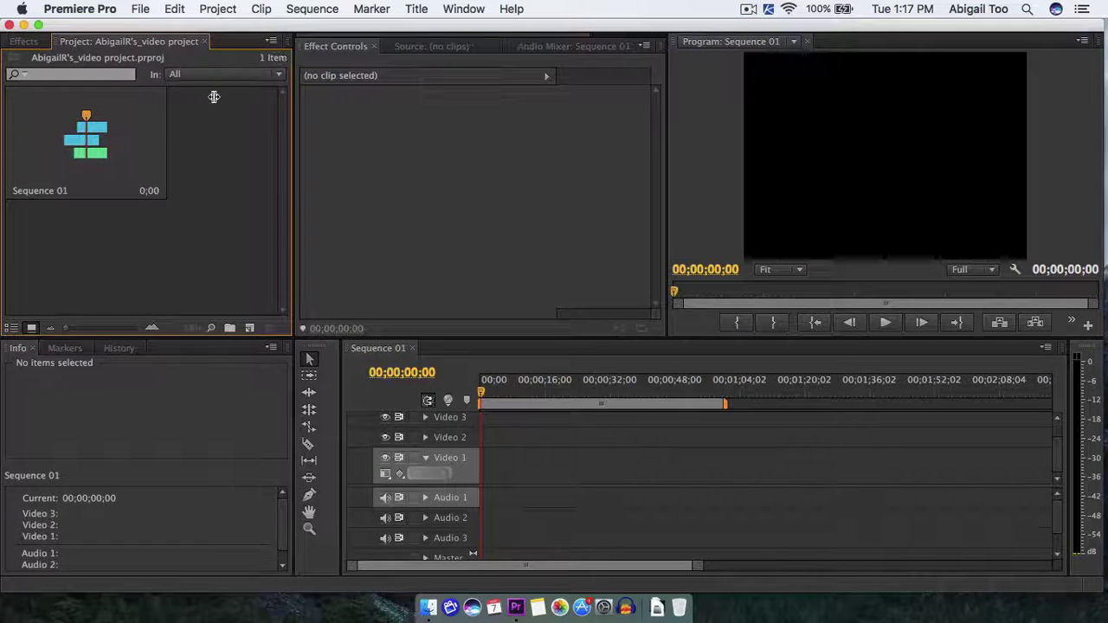
pyautogui.click(108, 139)
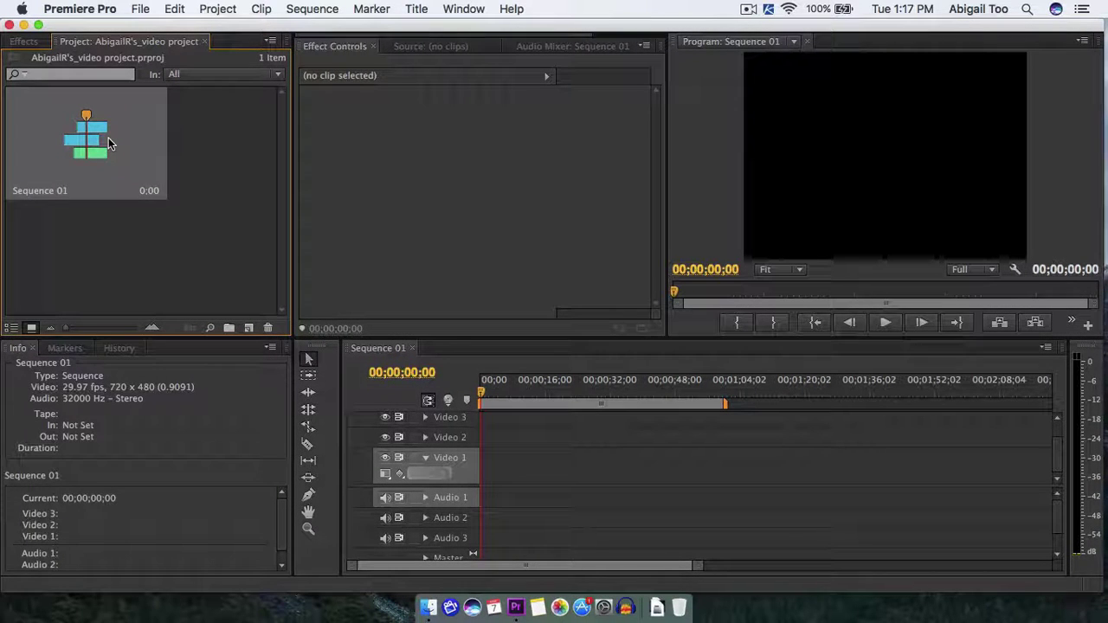
# Save the project under its existing name in the student's "_my videos" folder in Documents, replacing the existing project file.
pyautogui.click(140, 9)
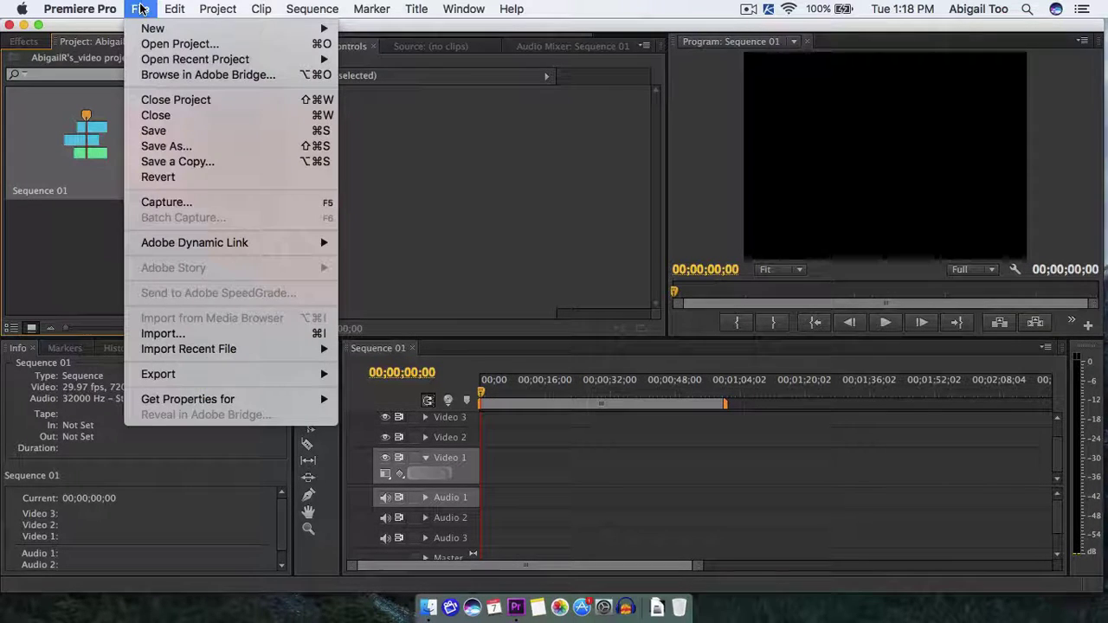
pyautogui.click(169, 147)
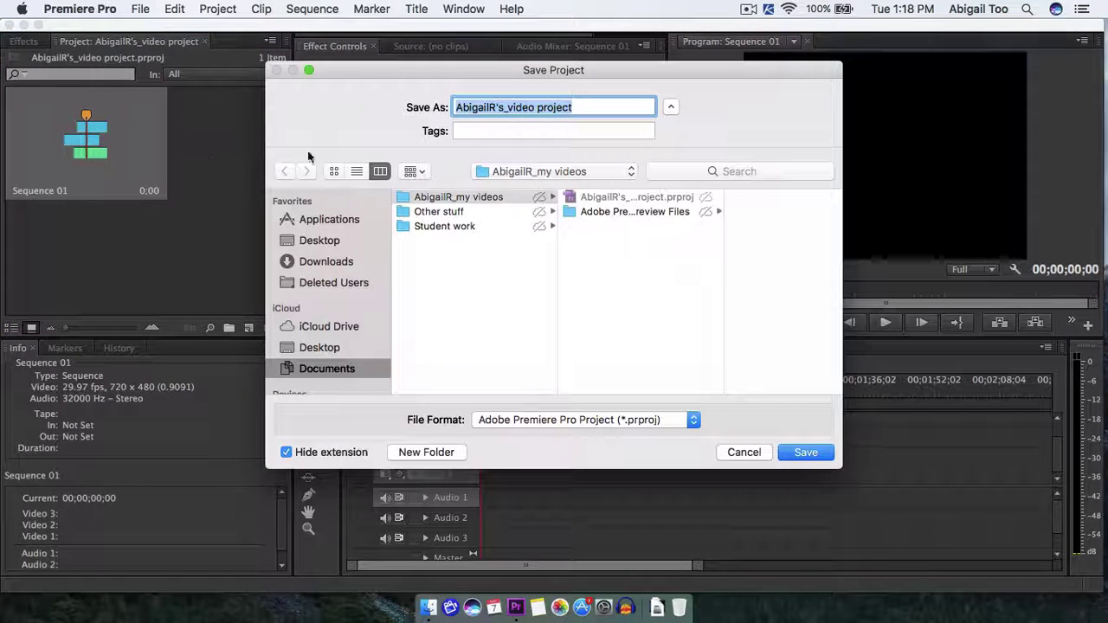
pyautogui.click(501, 172)
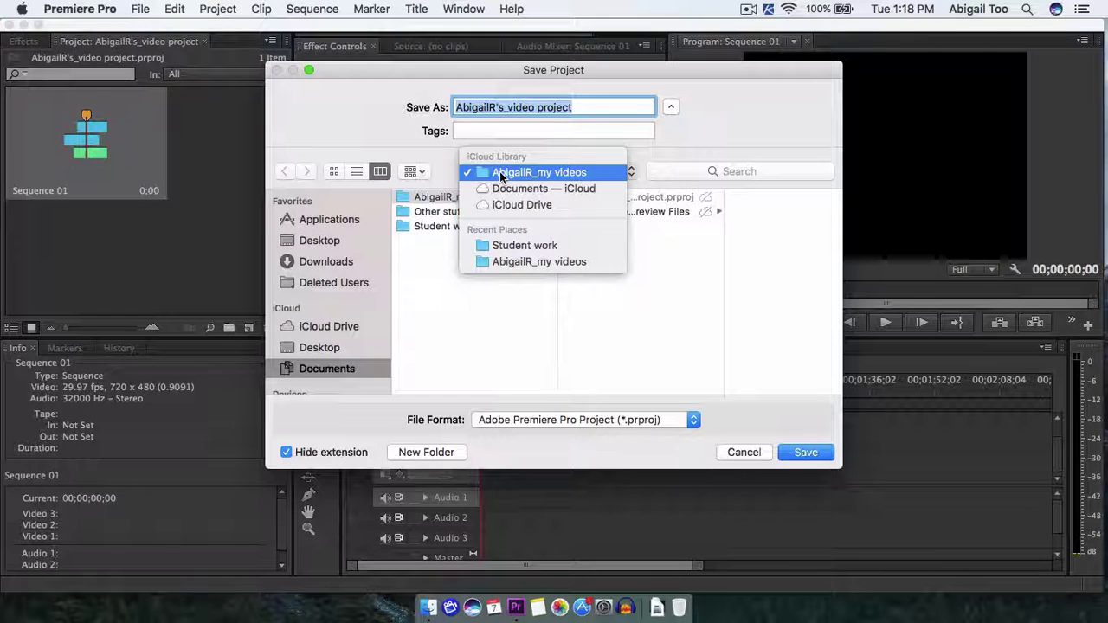
pyautogui.click(501, 172)
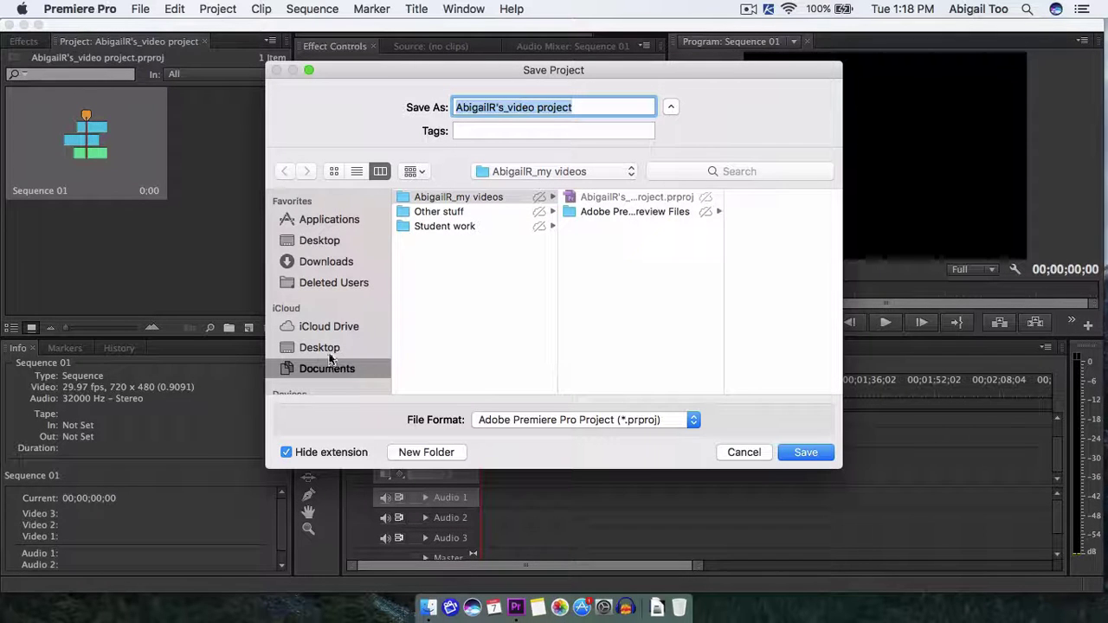
pyautogui.click(614, 264)
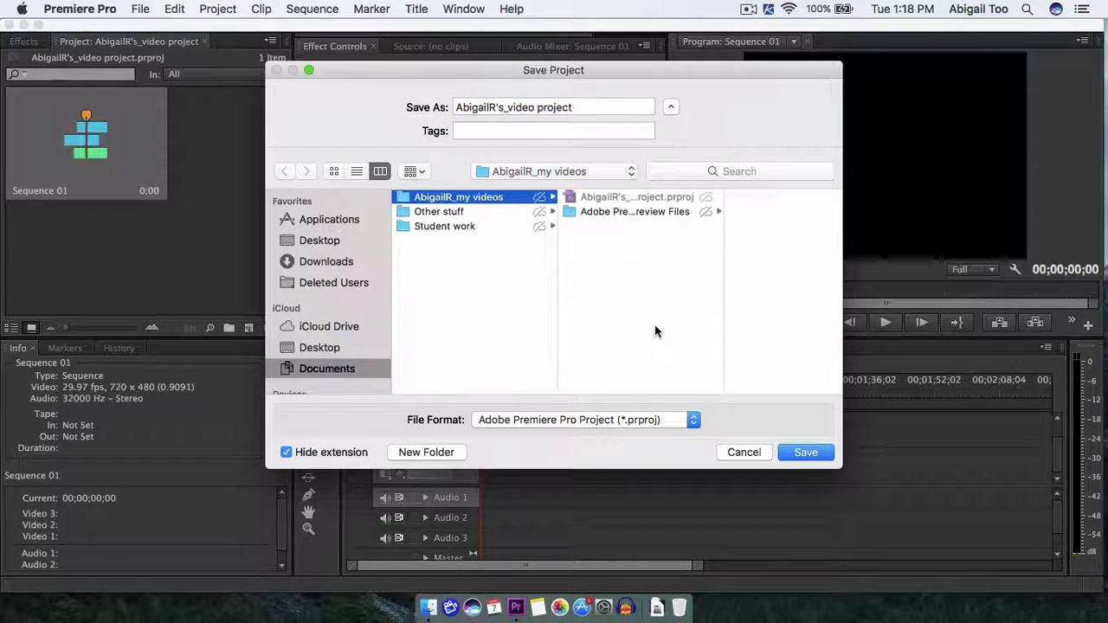
pyautogui.click(806, 453)
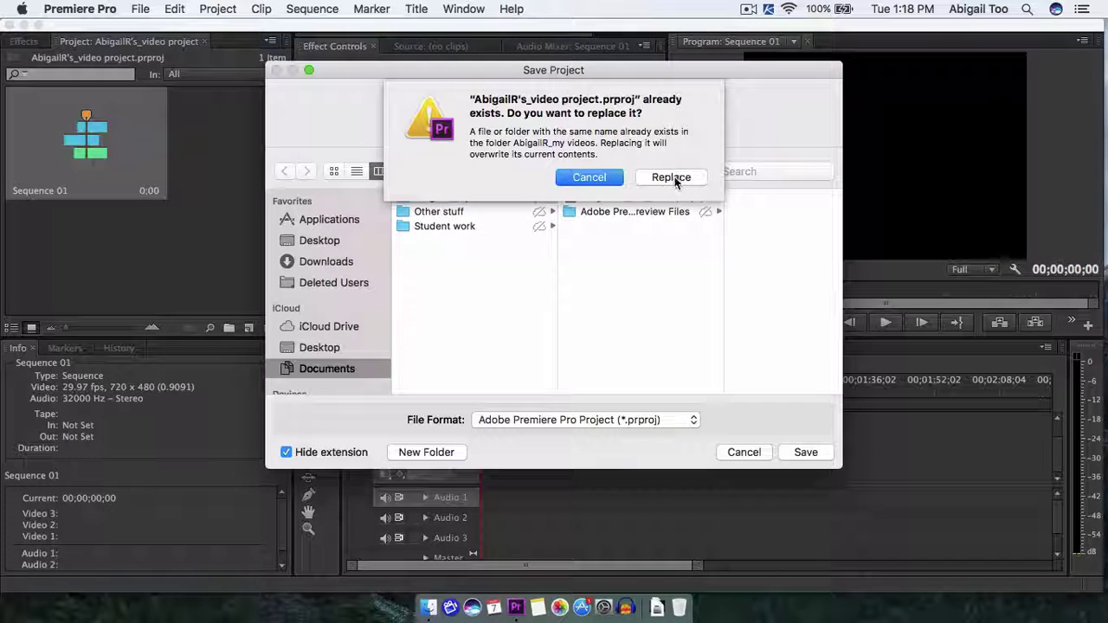
pyautogui.click(674, 177)
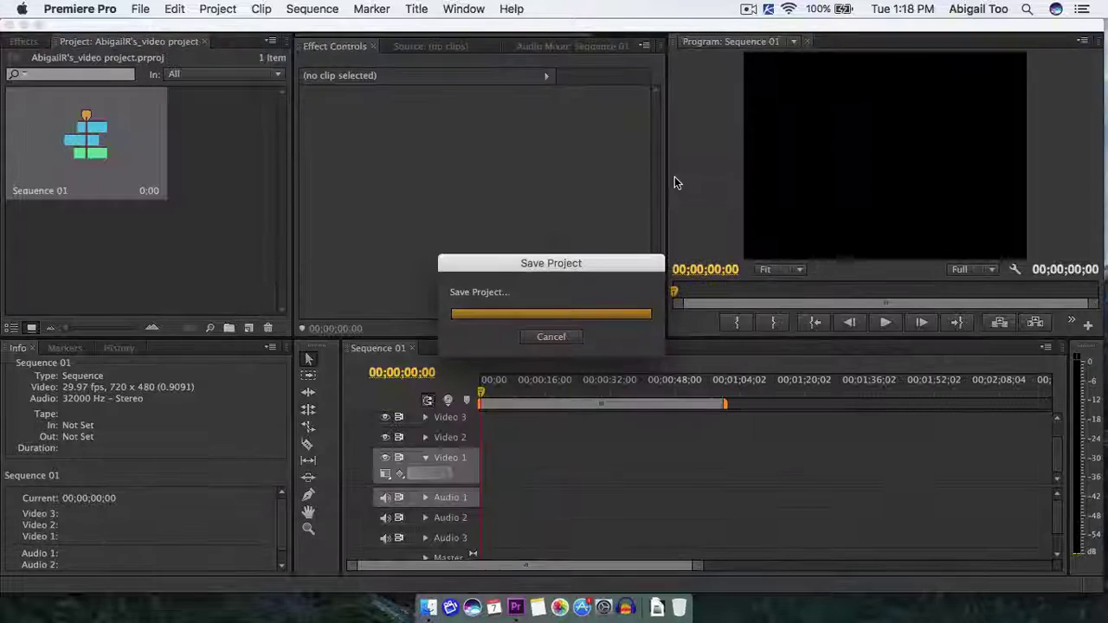